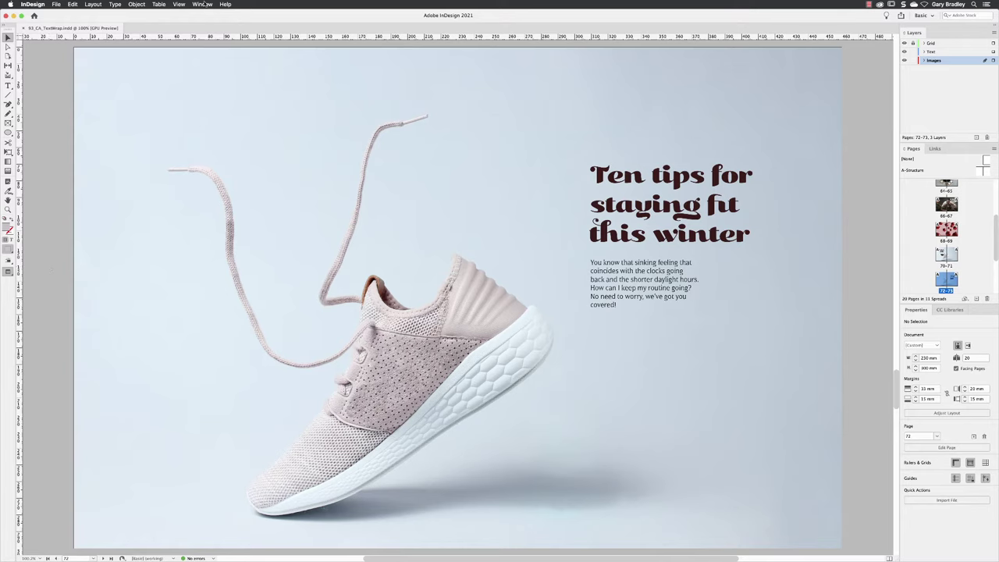
- Show the Text Wrap panel from the Window menu and select the shoe photo
click(203, 5)
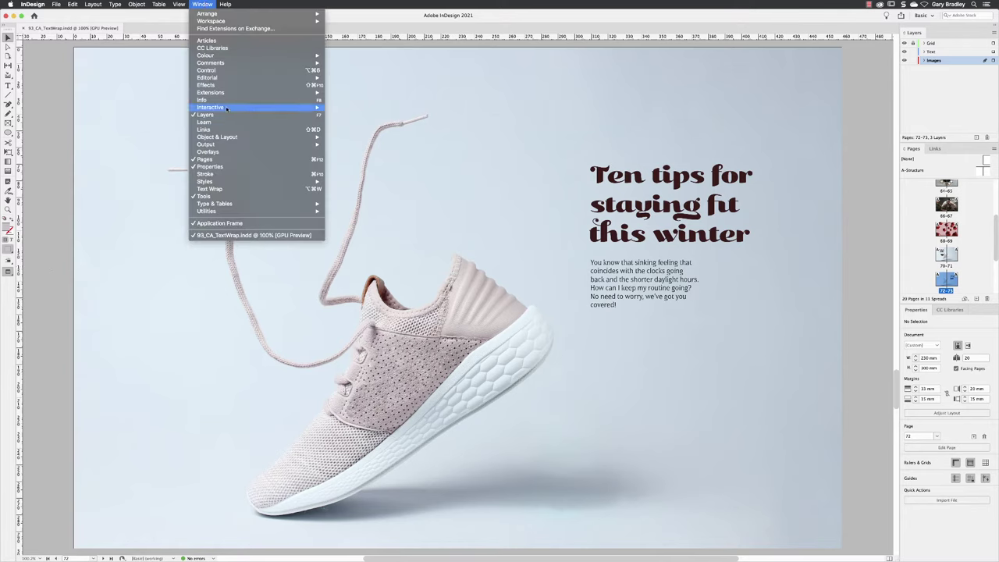
click(235, 191)
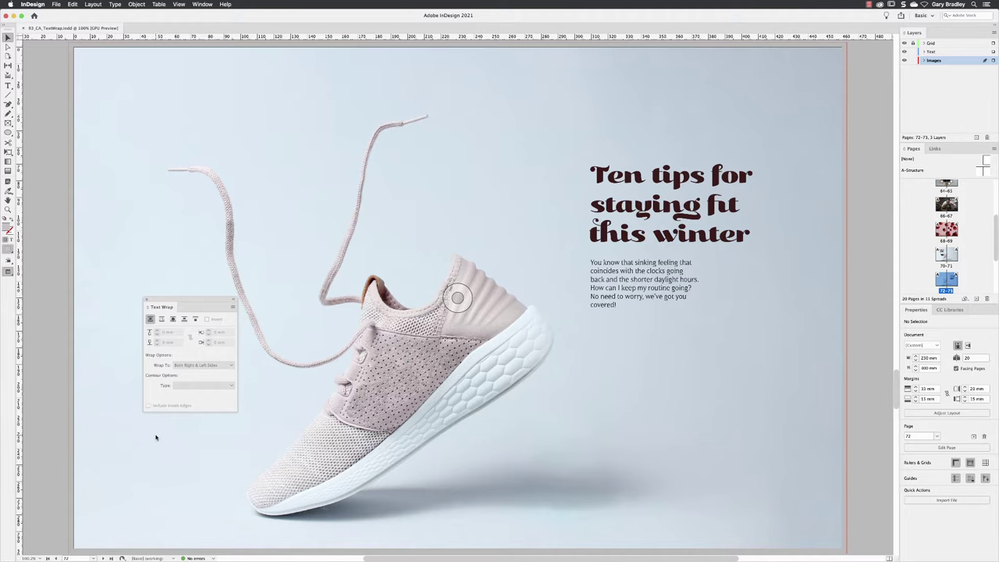
click(457, 297)
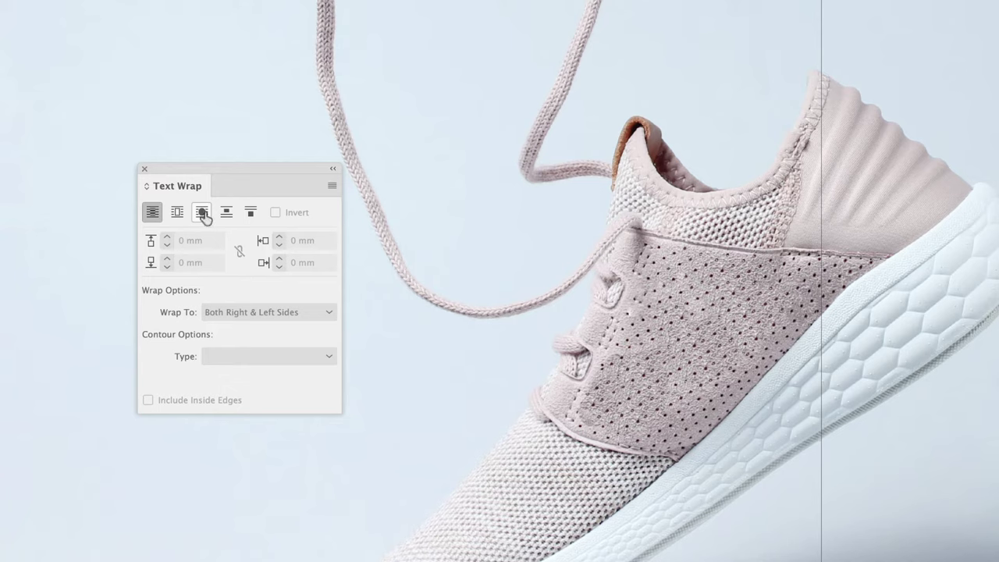
- Apply Wrap around object shape to the shoe photo and open the Contour Type list
click(203, 214)
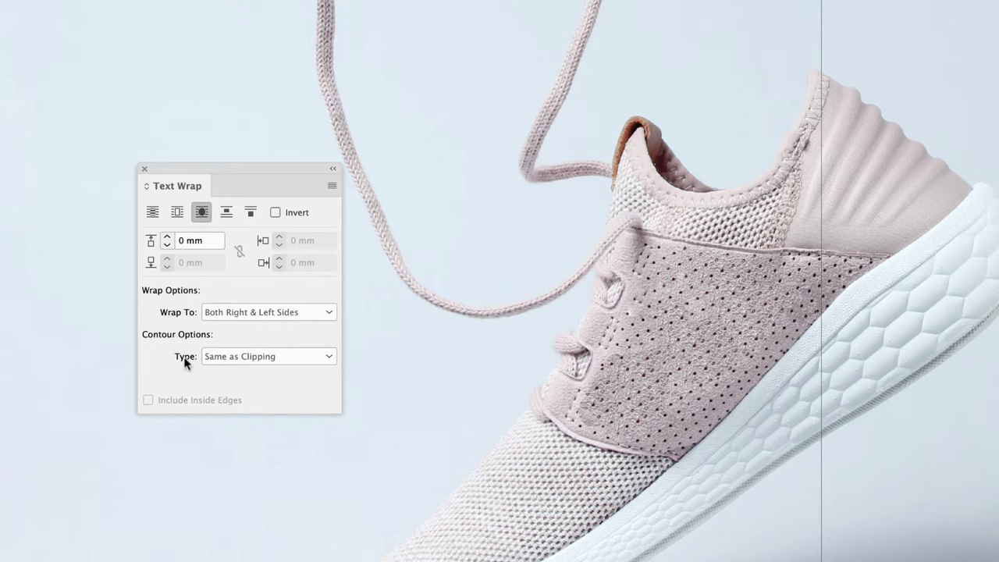
click(273, 359)
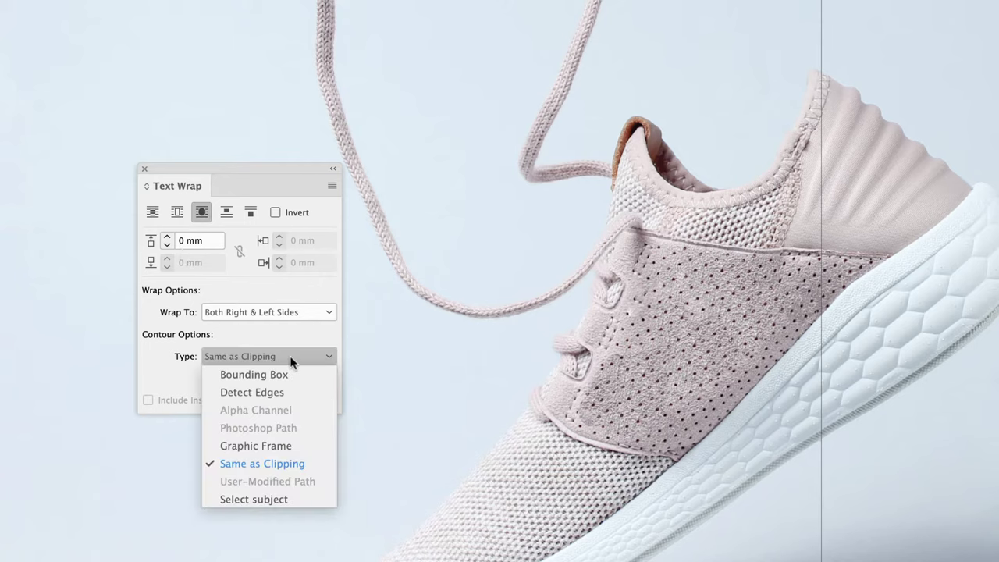
- Set the contour type to Select subject and raise the wrap offset to 3 mm
click(294, 501)
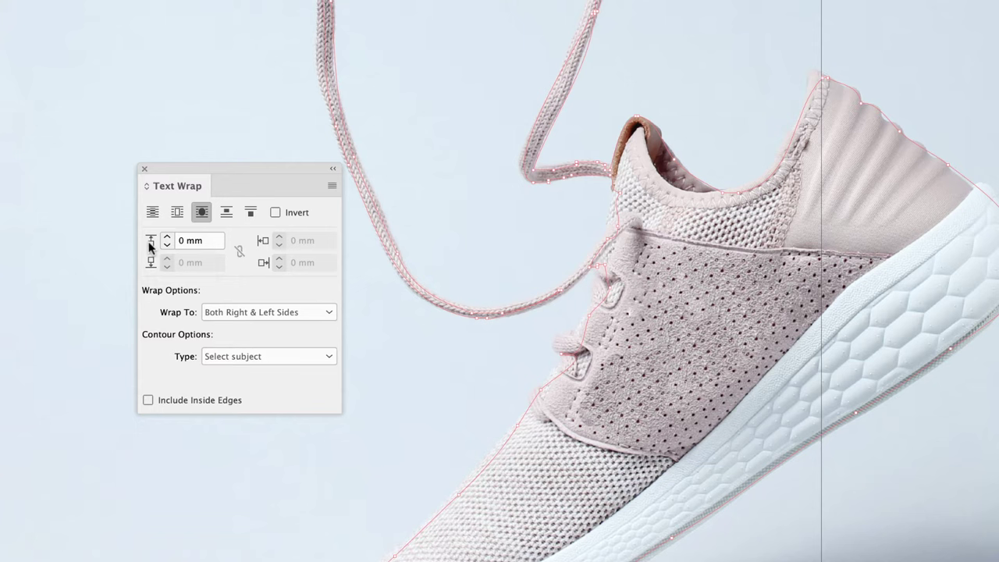
click(168, 235)
click(168, 235)
click(168, 235)
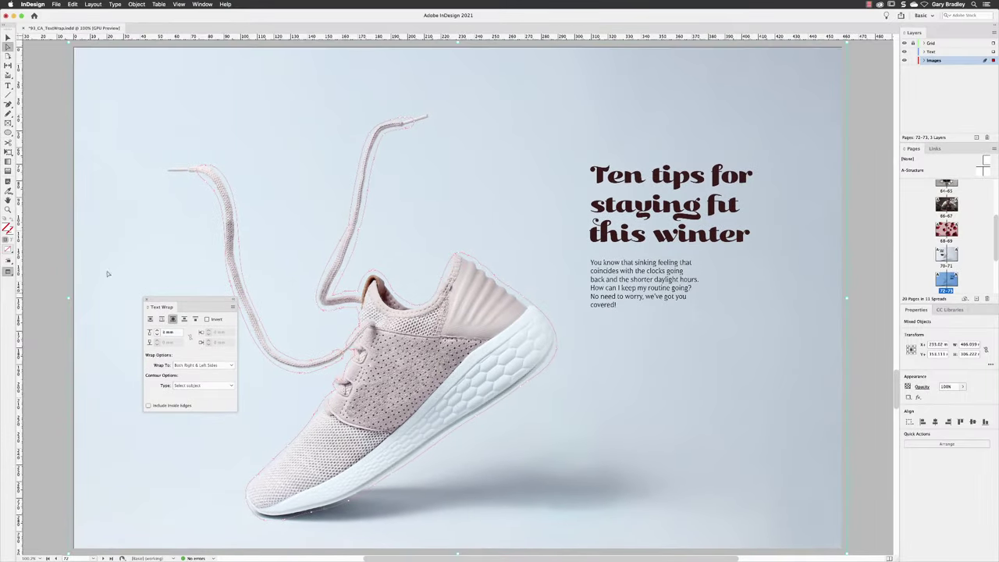
- Switch to the Selection tool, deselect the shoe, and lock the Images layer
key(v)
click(42, 137)
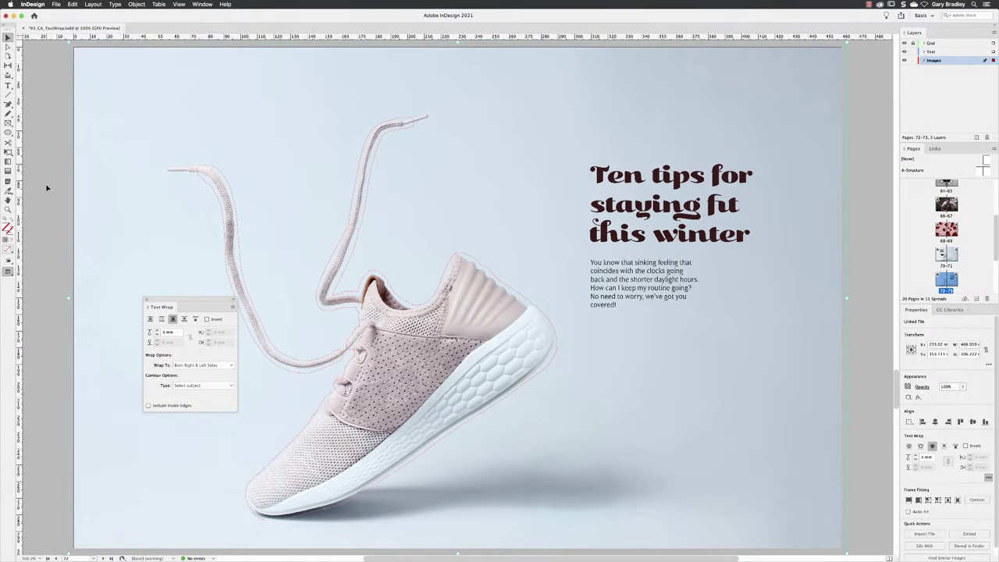
click(912, 63)
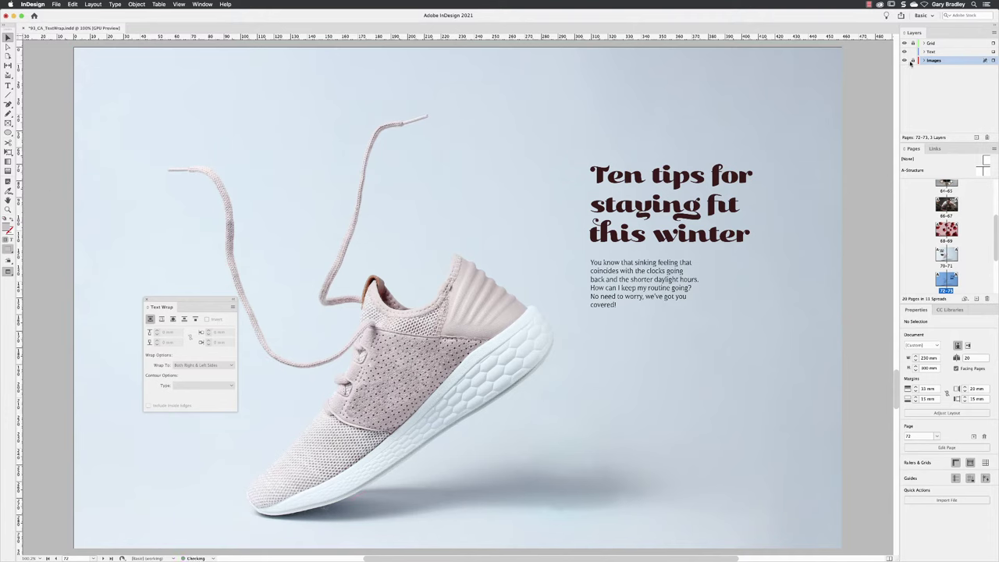
- Collapse and park the Text Wrap panel, then bring up the Character panel
click(232, 299)
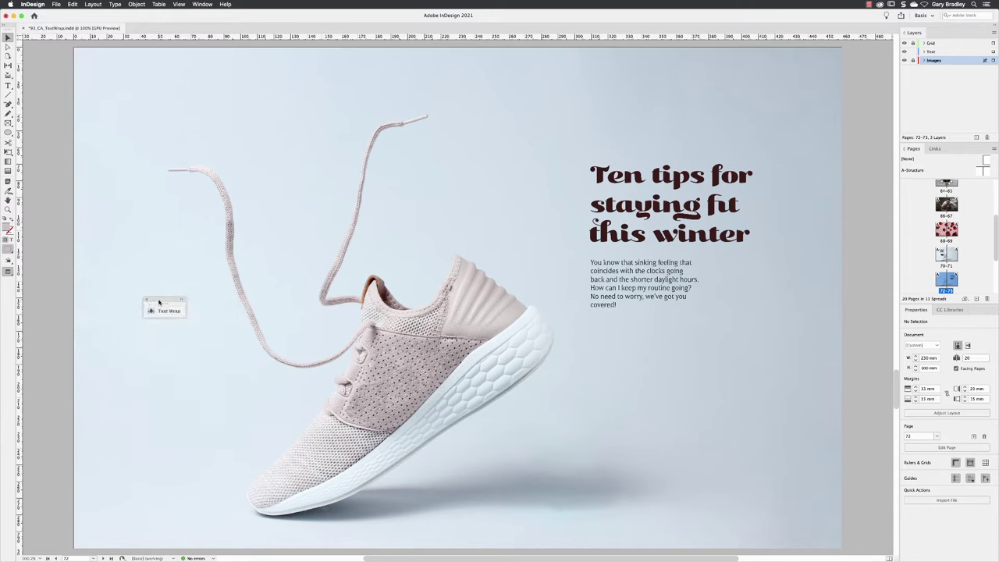
drag(159, 302, 54, 412)
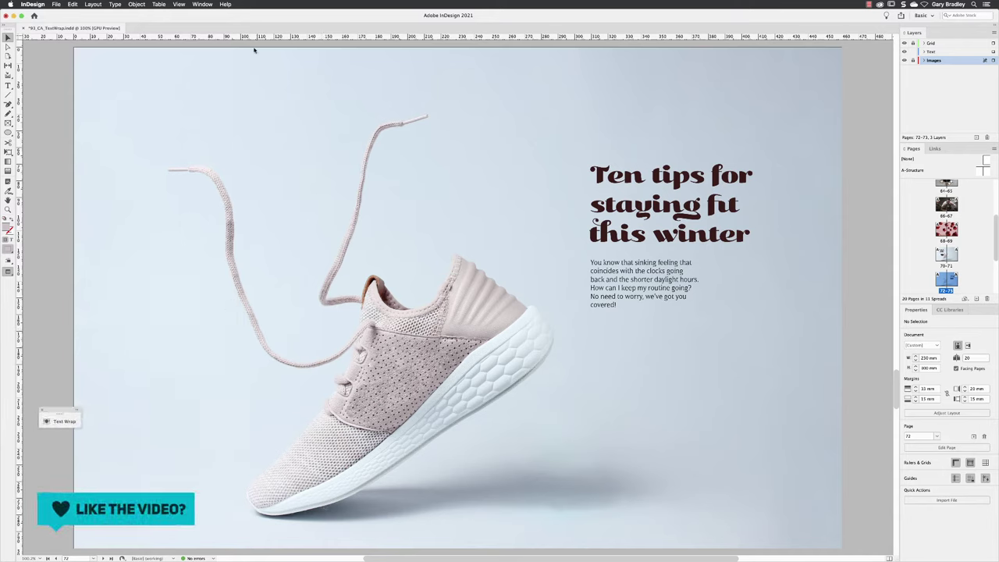
click(204, 5)
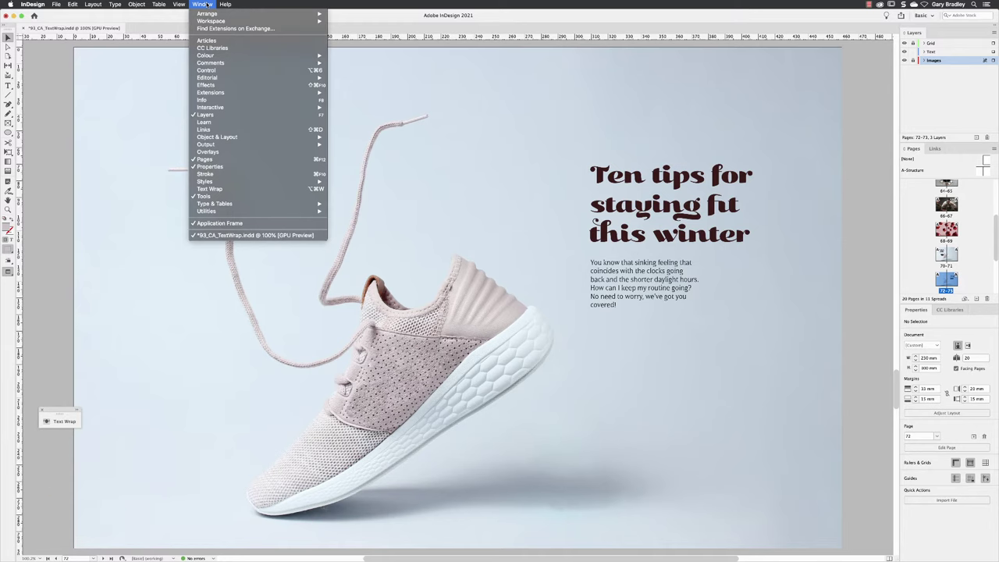
mouse_move(255, 204)
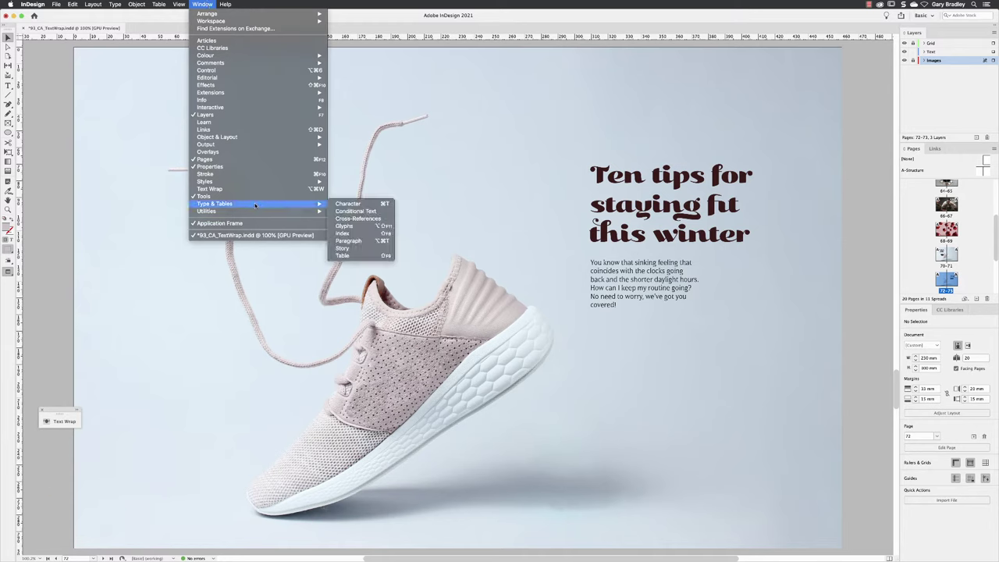
click(366, 204)
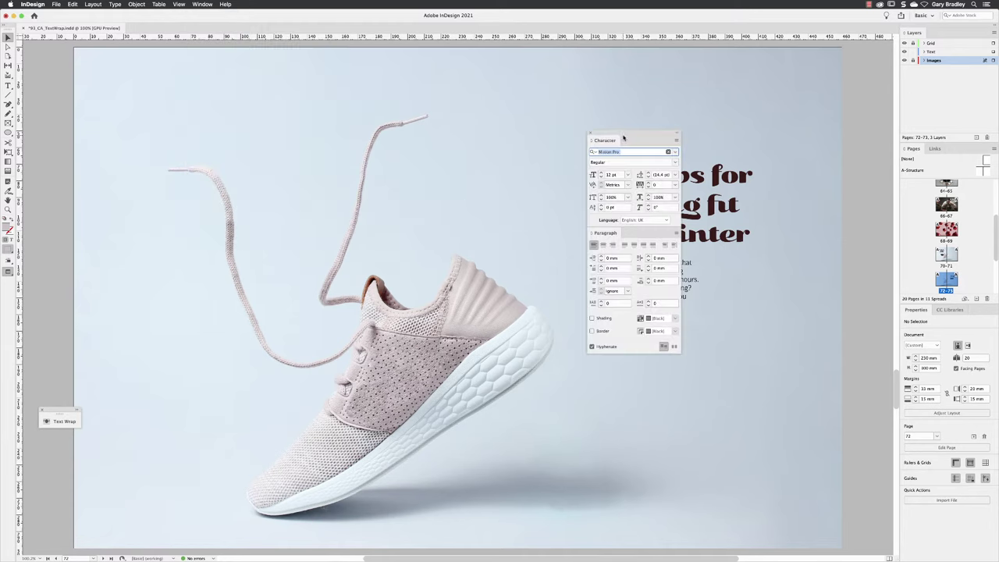
- Drag the Character panel aside, then place the headline top left and body text beside the shoe
drag(630, 135, 156, 210)
drag(639, 211, 250, 117)
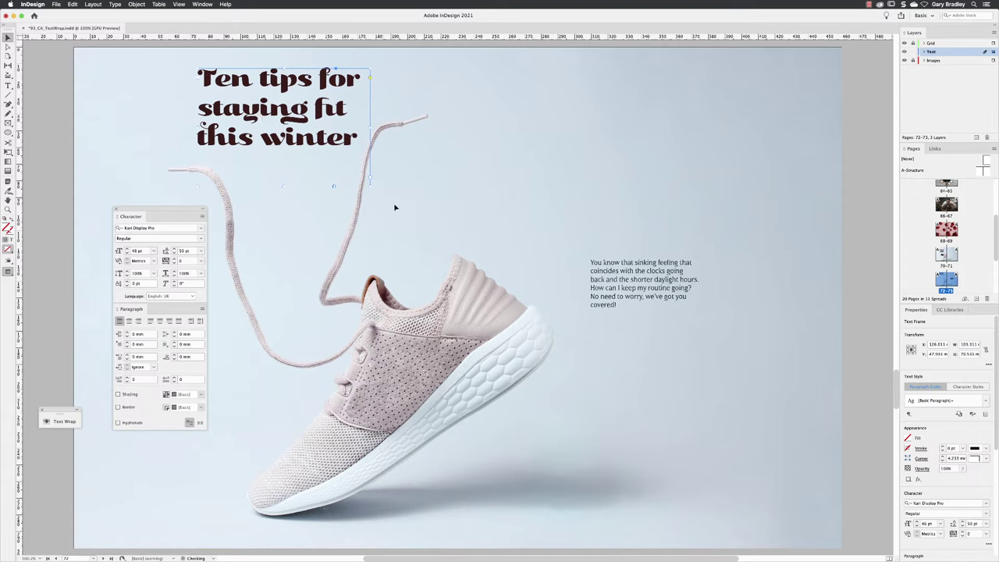
drag(646, 280, 277, 395)
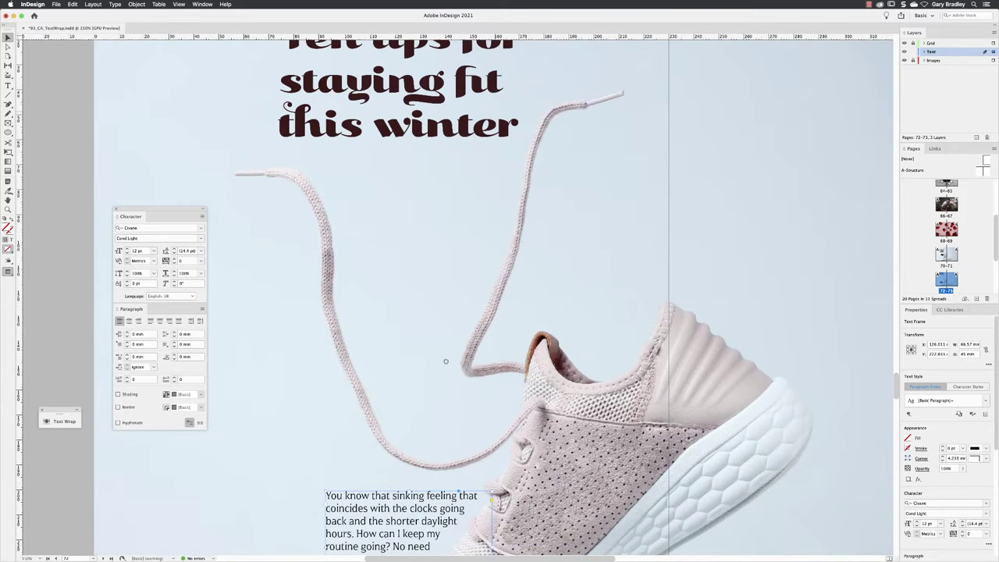
scroll(446, 362, up, 5)
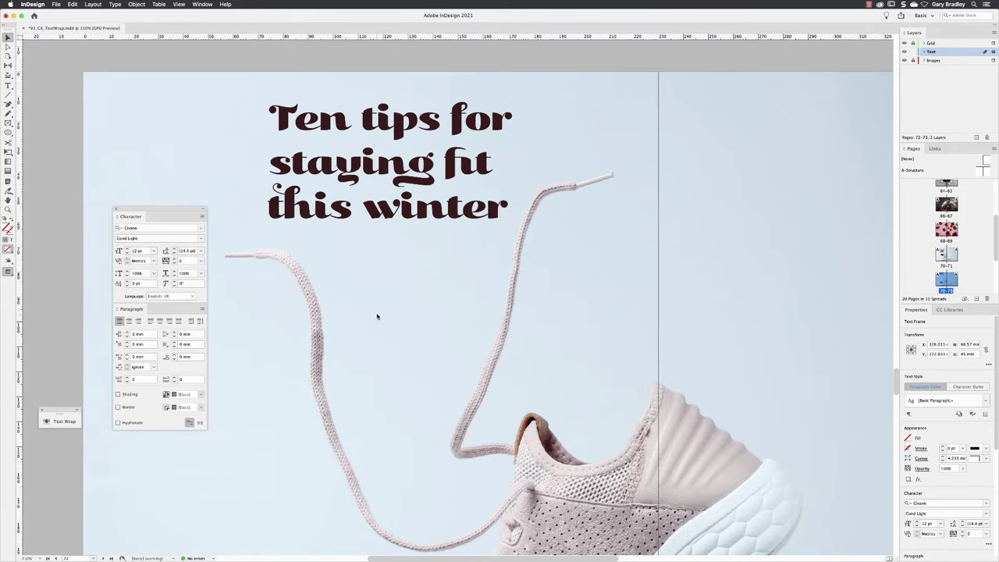
- Drop the headline frame between the shoelaces and resize it to about 125 mm wide
click(404, 190)
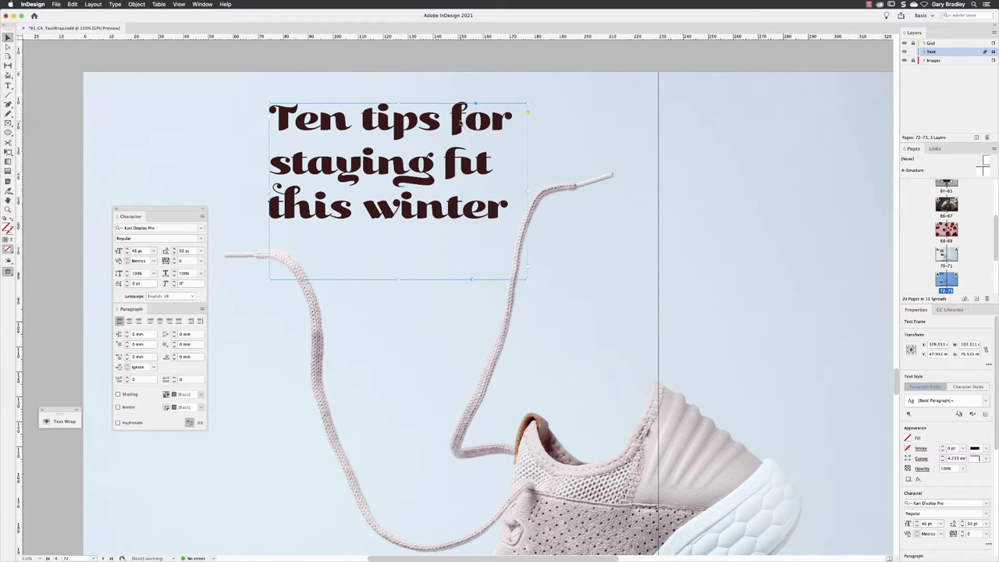
drag(463, 126, 468, 210)
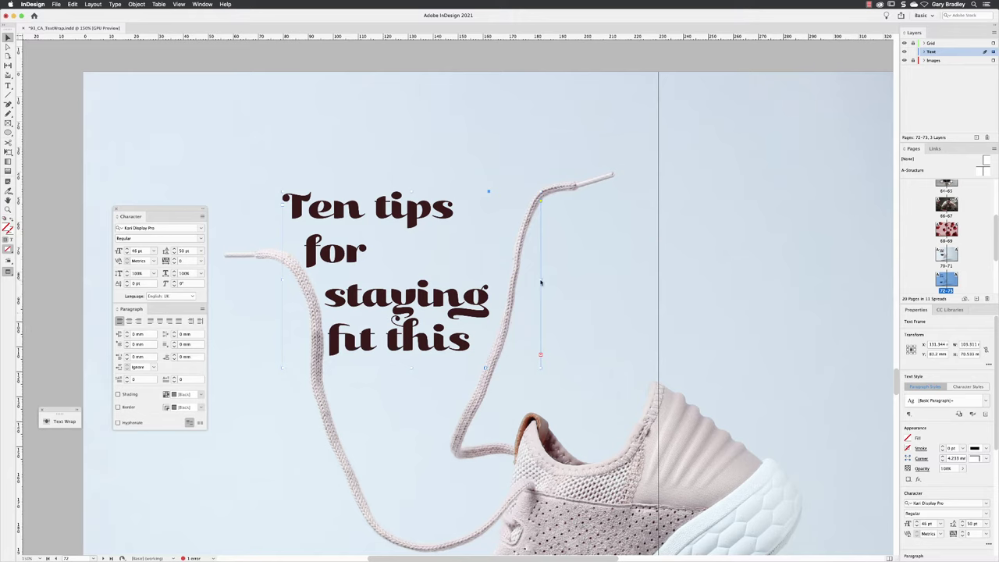
drag(540, 283, 654, 287)
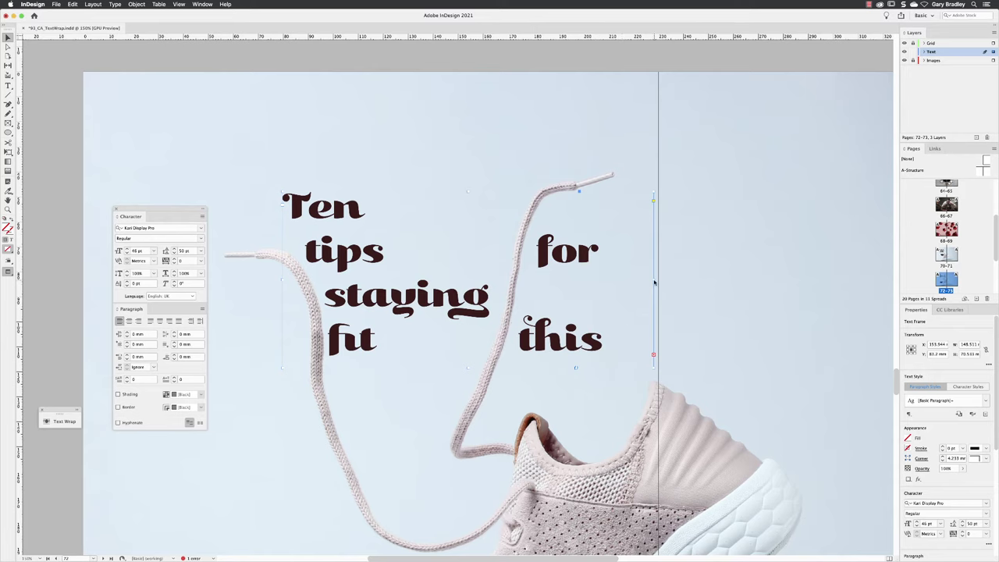
drag(653, 282, 536, 279)
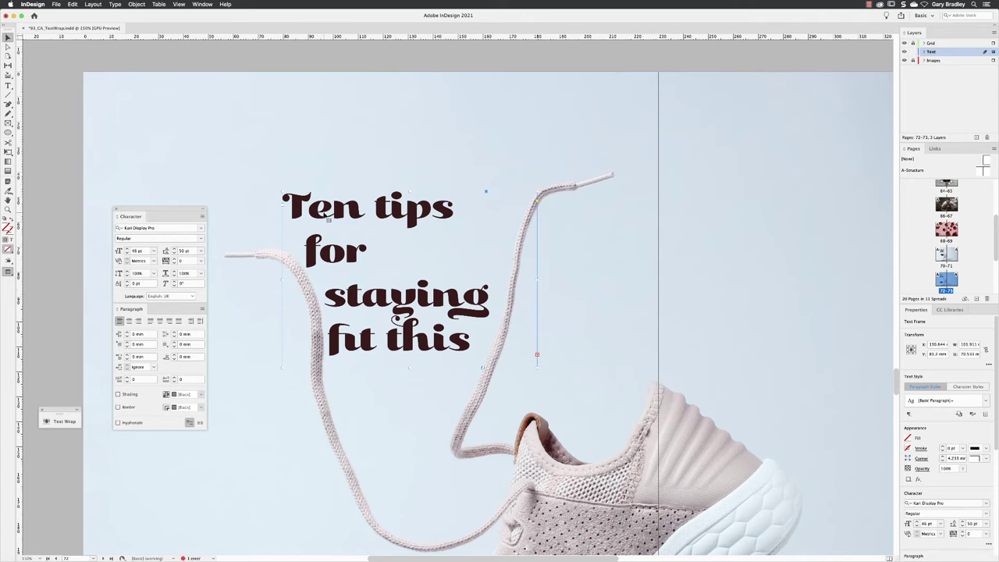
- Centre all headline text, set its leading to 30 pt, and shift the frame slightly down-left
triple_click(327, 219)
key(super+a)
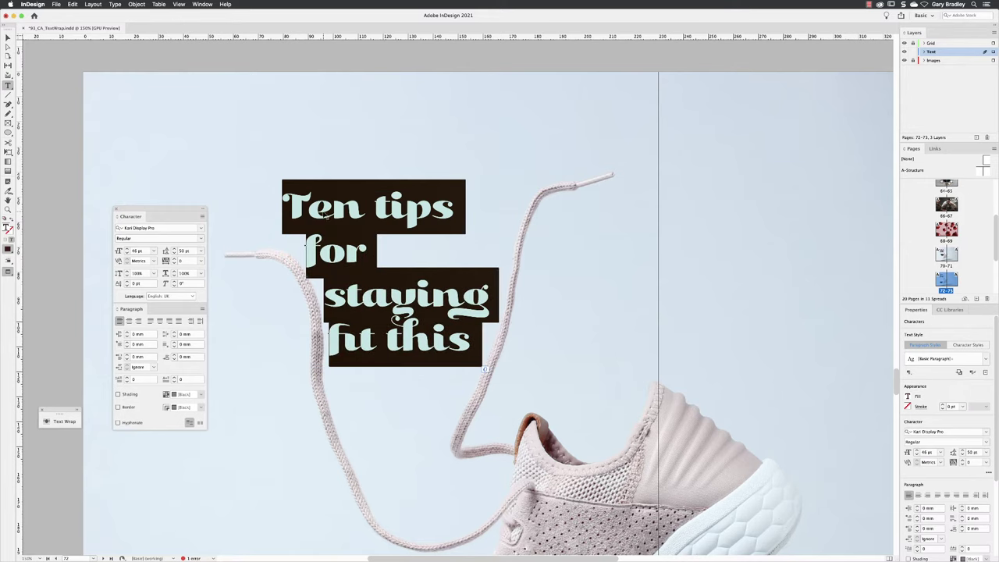
click(129, 322)
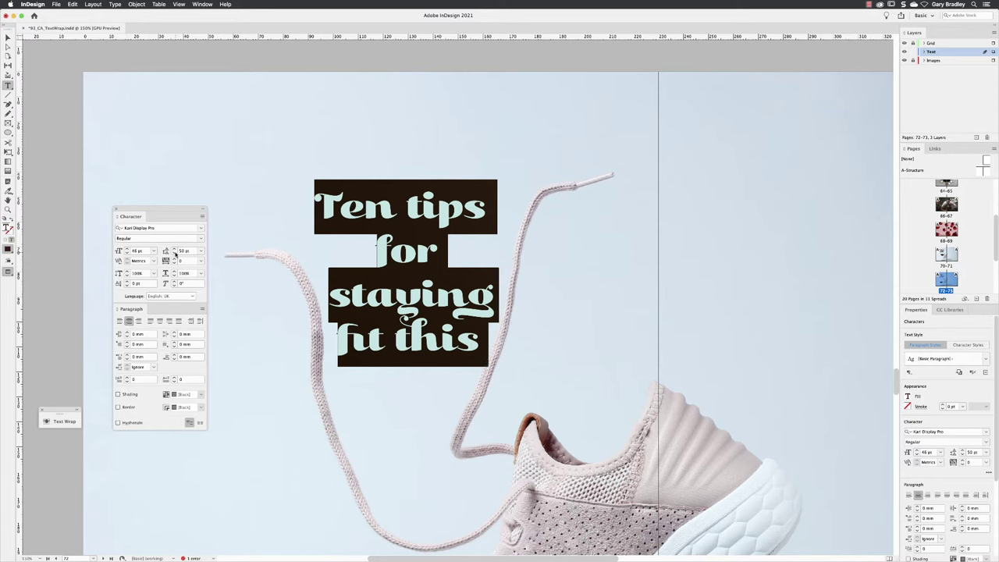
click(175, 254)
click(176, 254)
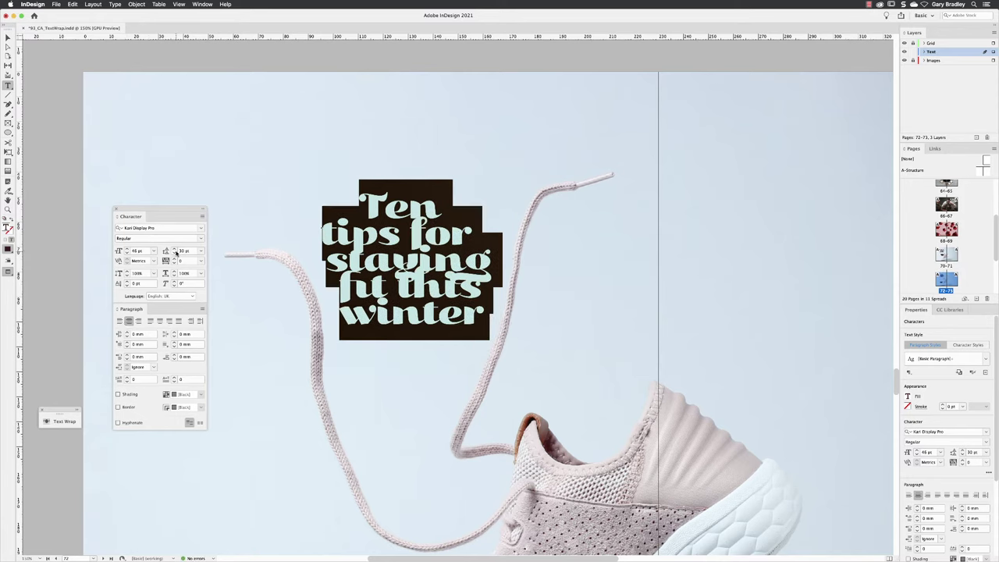
key(Escape)
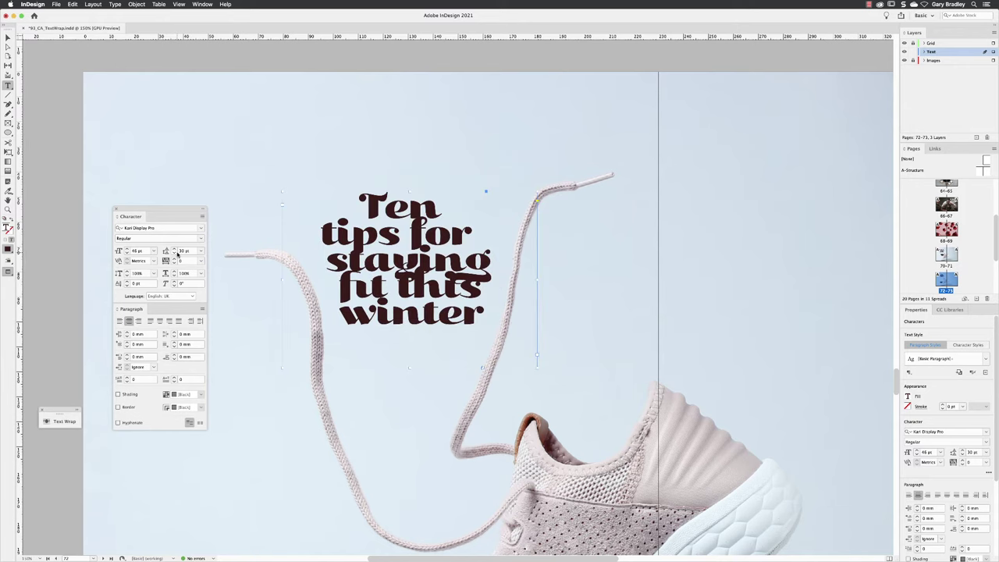
drag(385, 250, 374, 272)
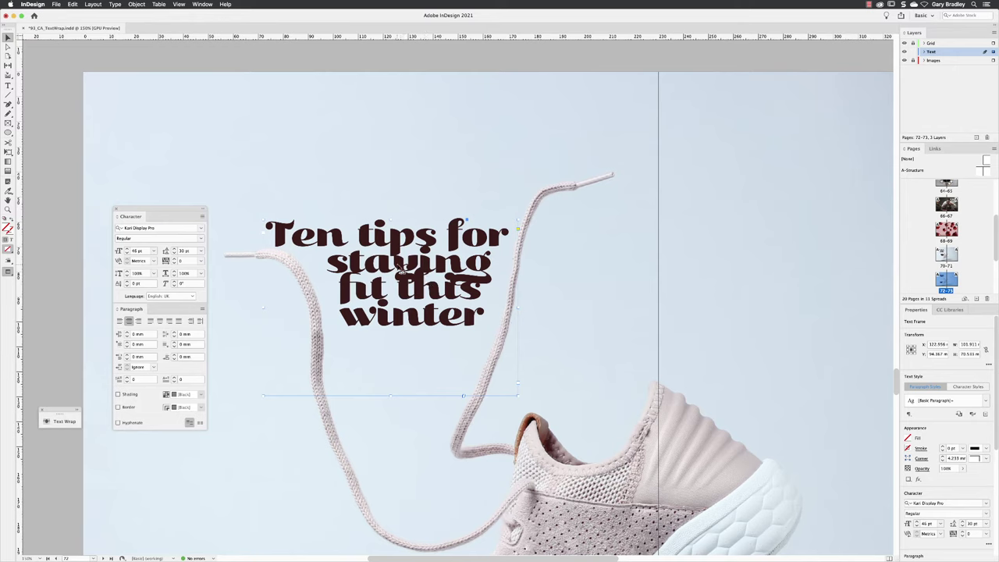
- Increase the leading above the headline word 'staying'
double_click(396, 262)
double_click(397, 262)
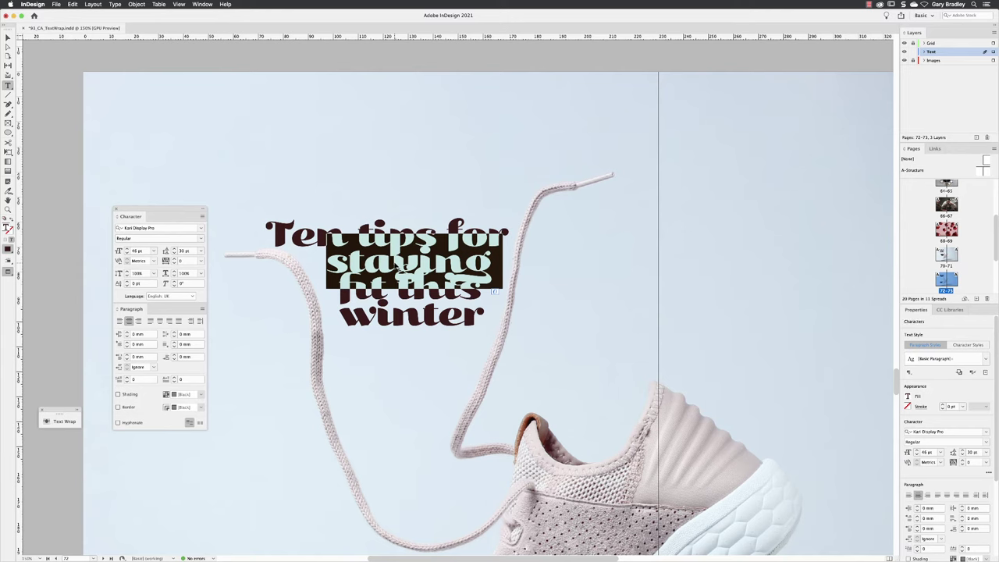
click(174, 249)
click(174, 249)
click(174, 249)
click(174, 249)
click(174, 249)
click(174, 249)
click(174, 249)
click(174, 249)
click(174, 249)
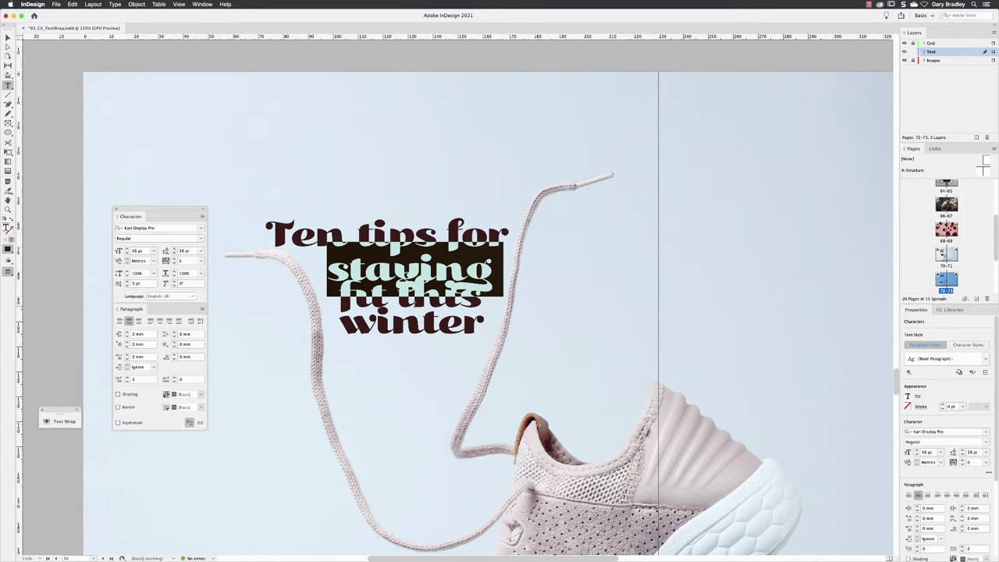
- Raise the leading on the 'fit this' line to 55 pt
triple_click(404, 296)
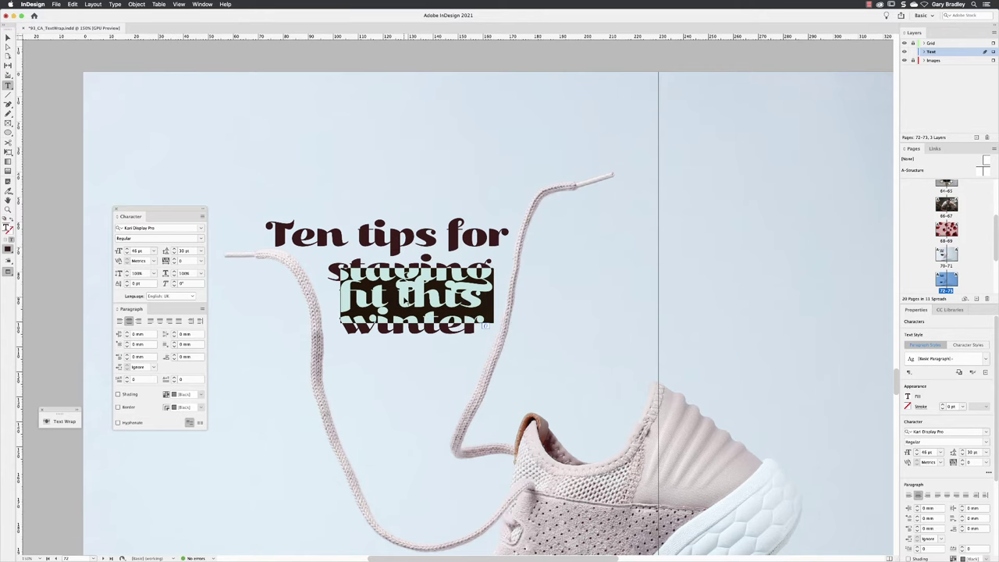
click(174, 248)
click(174, 249)
click(174, 248)
click(174, 249)
click(174, 248)
click(174, 249)
click(174, 249)
click(174, 249)
click(174, 249)
click(174, 249)
click(174, 249)
click(174, 249)
click(174, 249)
click(174, 249)
click(174, 249)
click(174, 249)
click(174, 249)
click(174, 249)
click(174, 249)
click(174, 249)
click(174, 249)
click(174, 249)
click(174, 249)
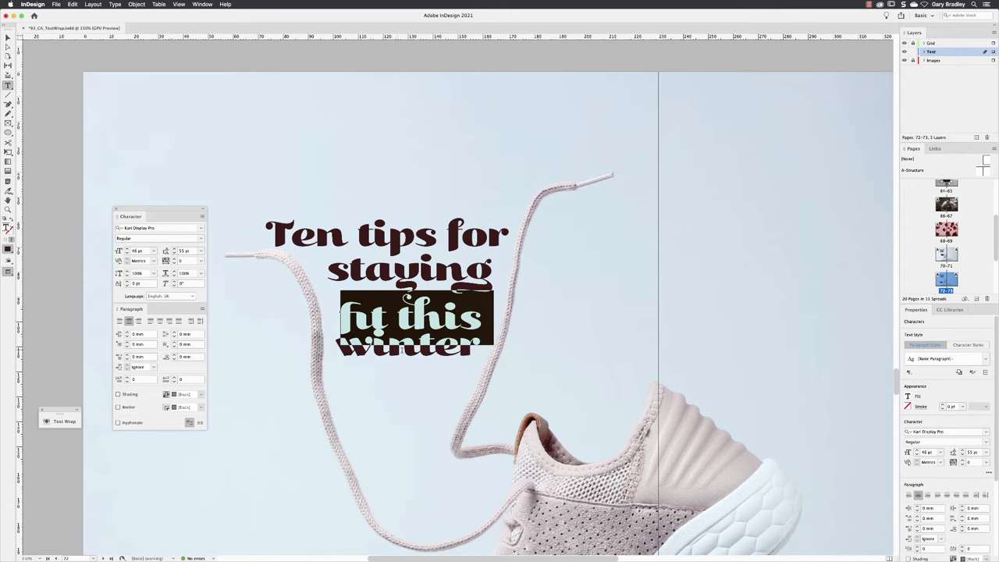
- Raise the leading on 'winter' to 37 pt and leave text editing
click(402, 350)
double_click(412, 353)
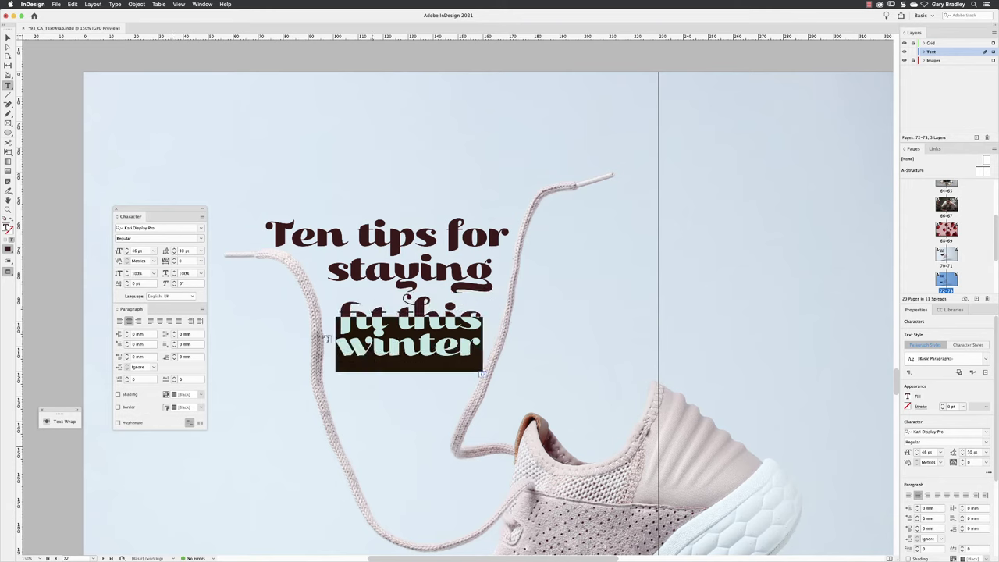
click(174, 250)
click(174, 250)
click(174, 250)
click(174, 250)
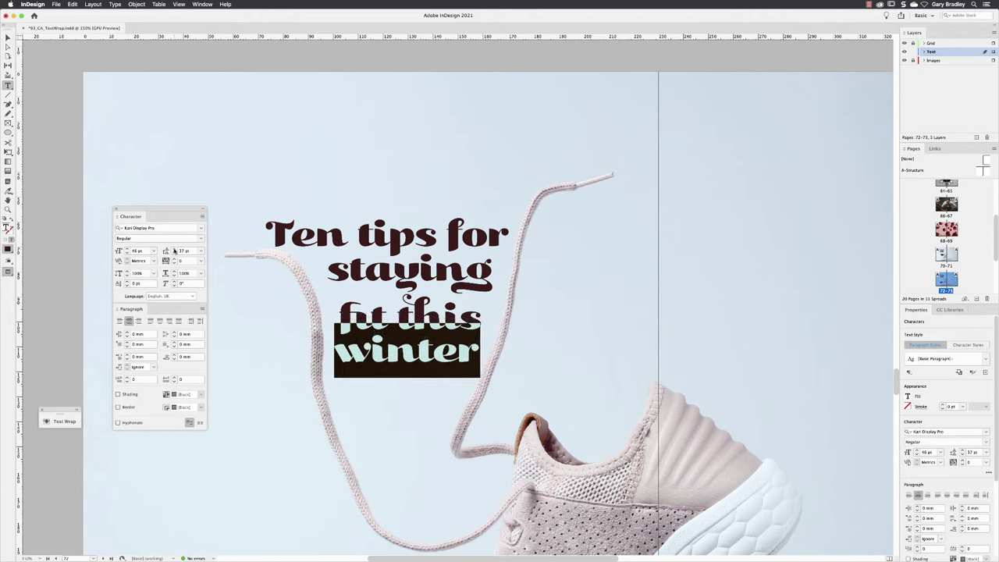
key(Escape)
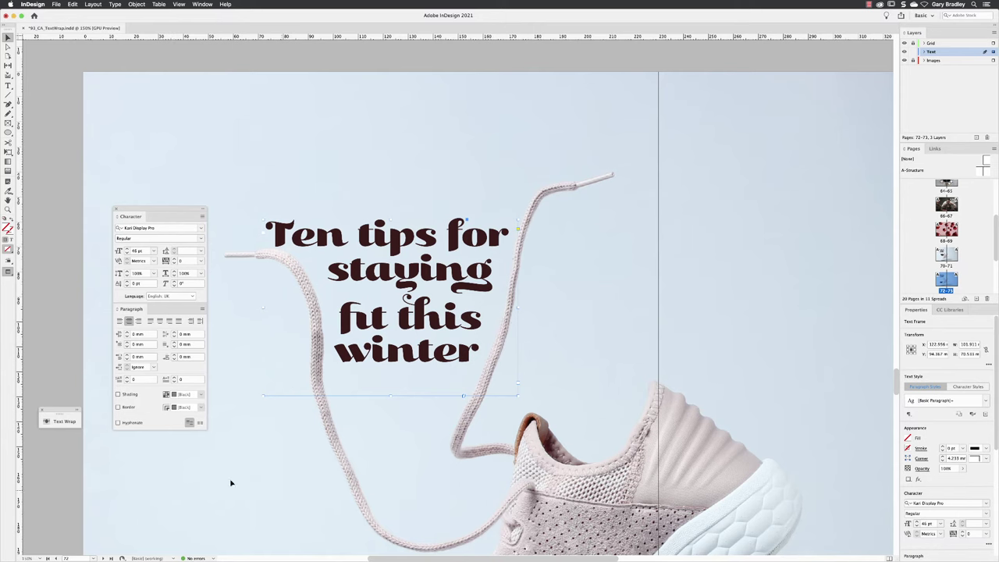
- Drag the body text frame up into the lace loop and adjust its edges so copy reads 'going? / No need to worry'
click(45, 277)
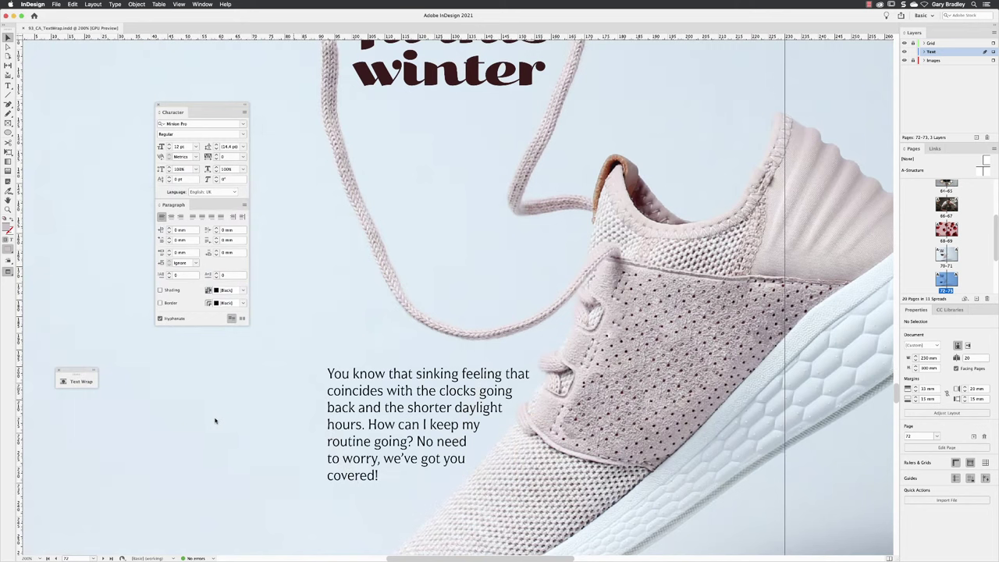
drag(418, 390, 466, 257)
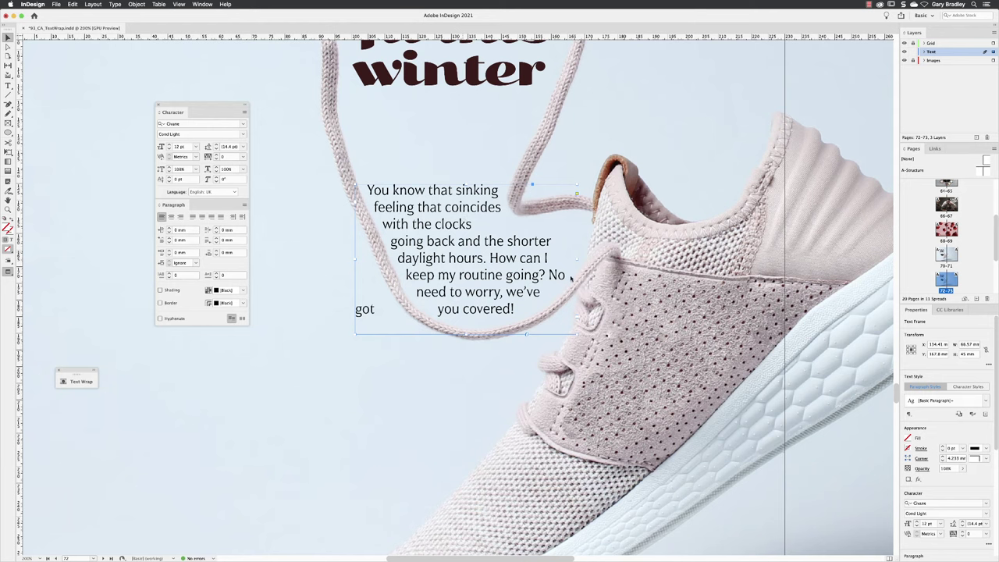
mouse_move(577, 263)
mouse_down()
mouse_move(623, 262)
mouse_move(593, 258)
mouse_up()
drag(355, 261, 359, 260)
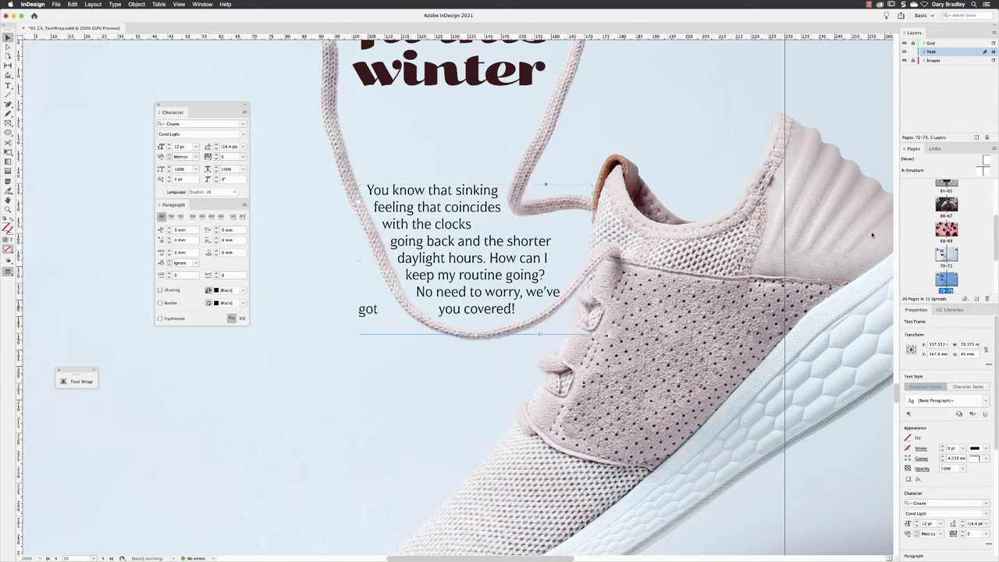
- Set all body text tracking to -20, nudge the frame so it ends 'covered!', and deselect
double_click(504, 309)
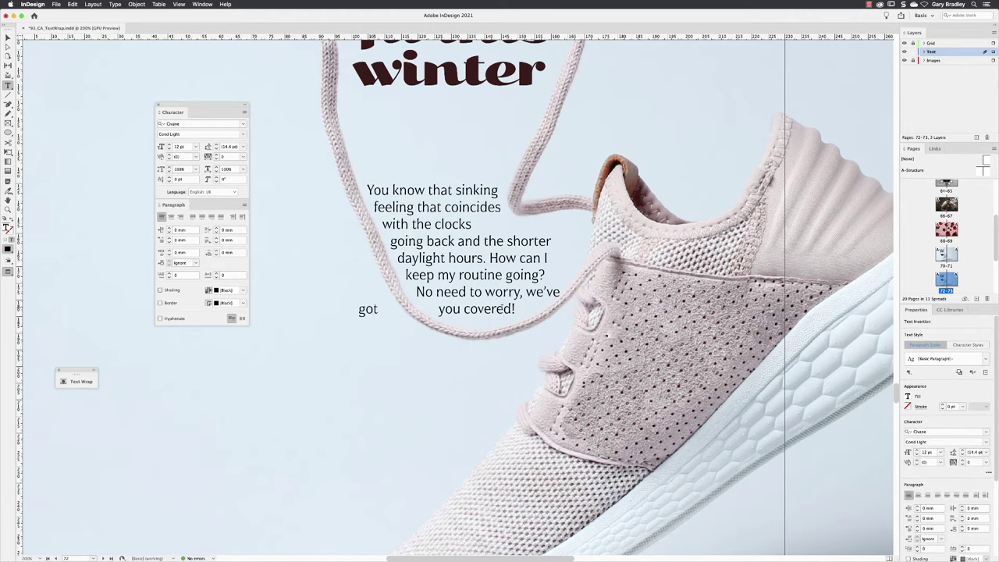
key(super+a)
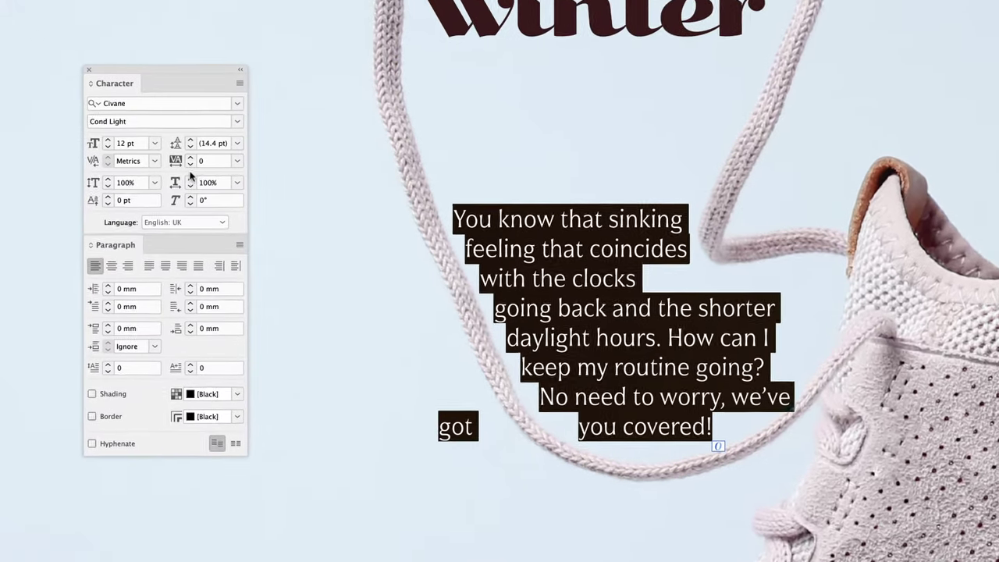
click(189, 165)
click(189, 166)
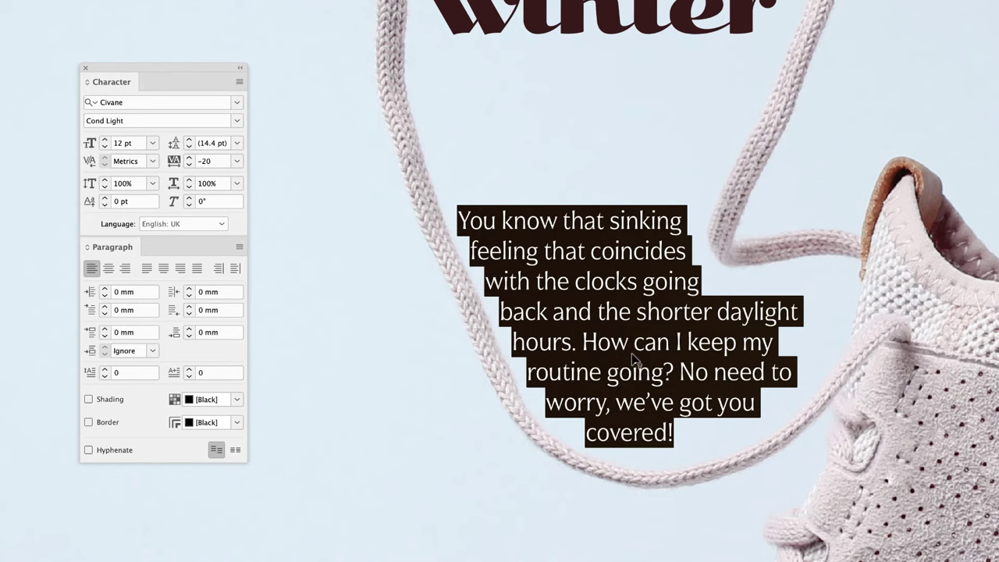
key(Escape)
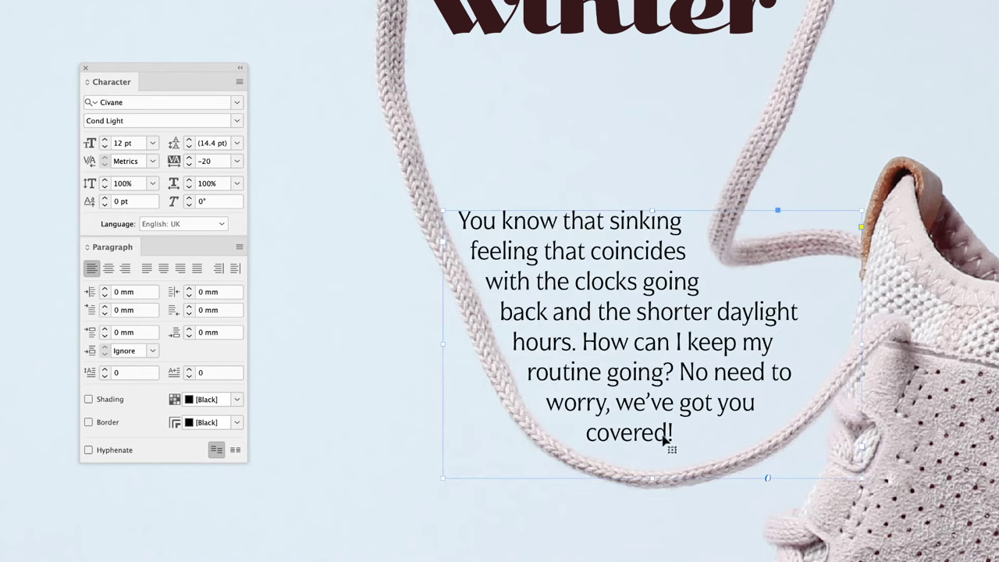
drag(666, 445, 667, 444)
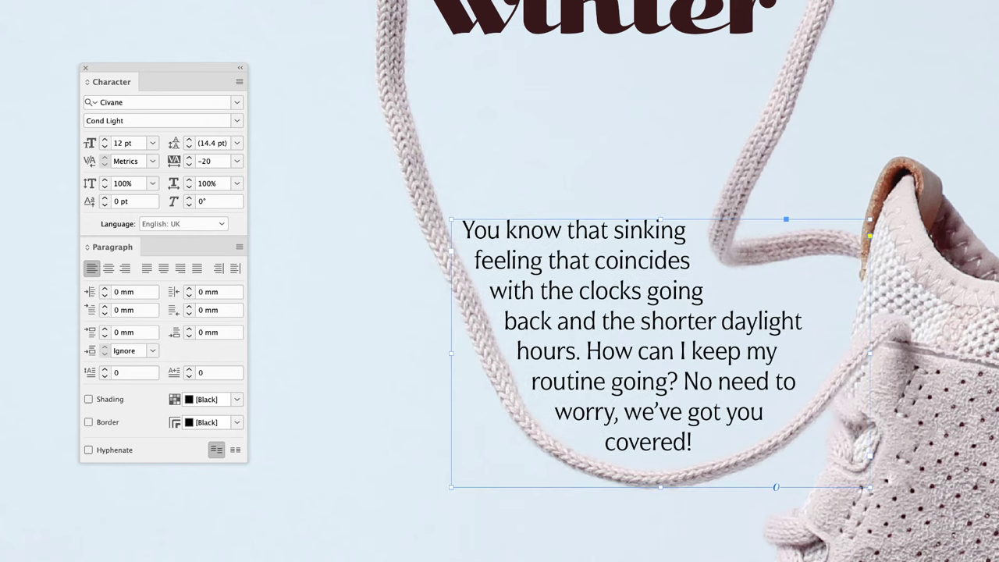
key(super+shift+a)
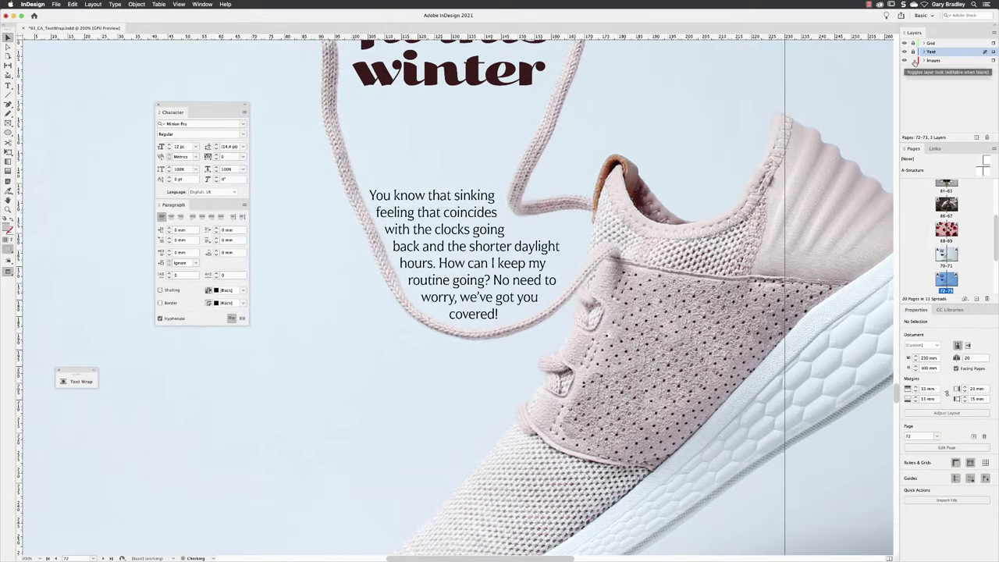
- Unlock the Images layer and select the shoe's wrap contour with the Direct Selection tool
click(914, 61)
click(631, 145)
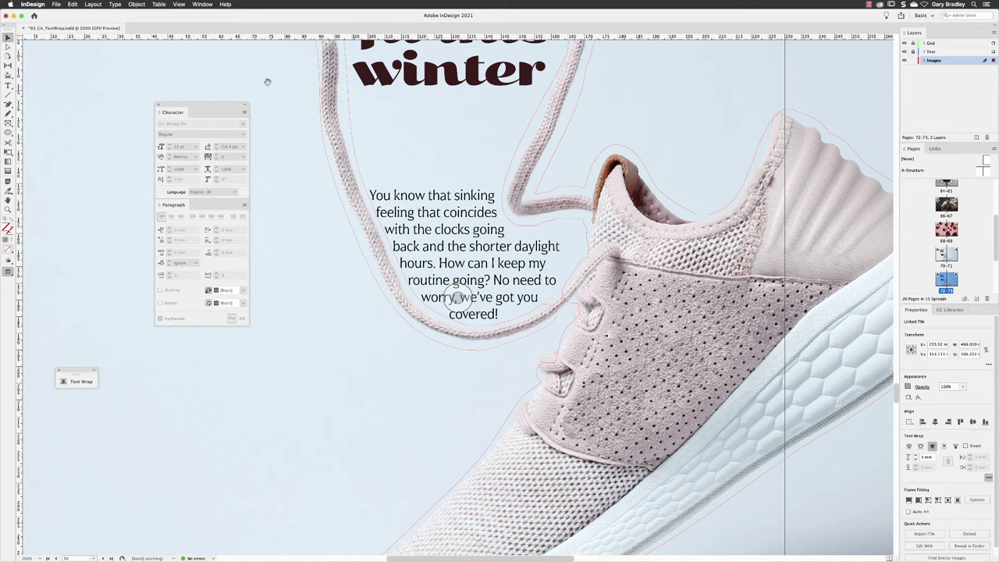
click(8, 47)
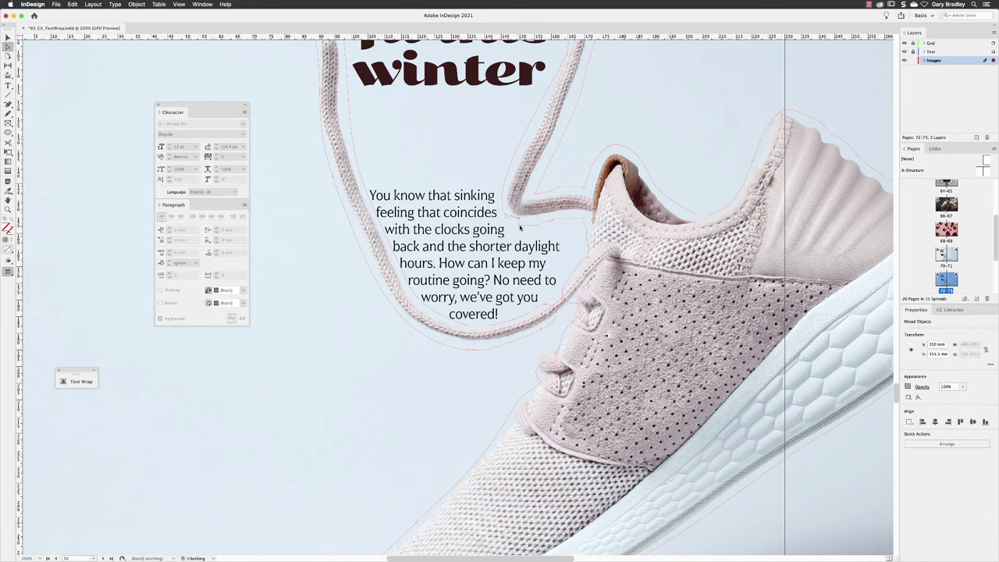
- Drag two wrap-path points beside the lace outward so the body text lines run longer
click(534, 229)
drag(533, 228, 551, 212)
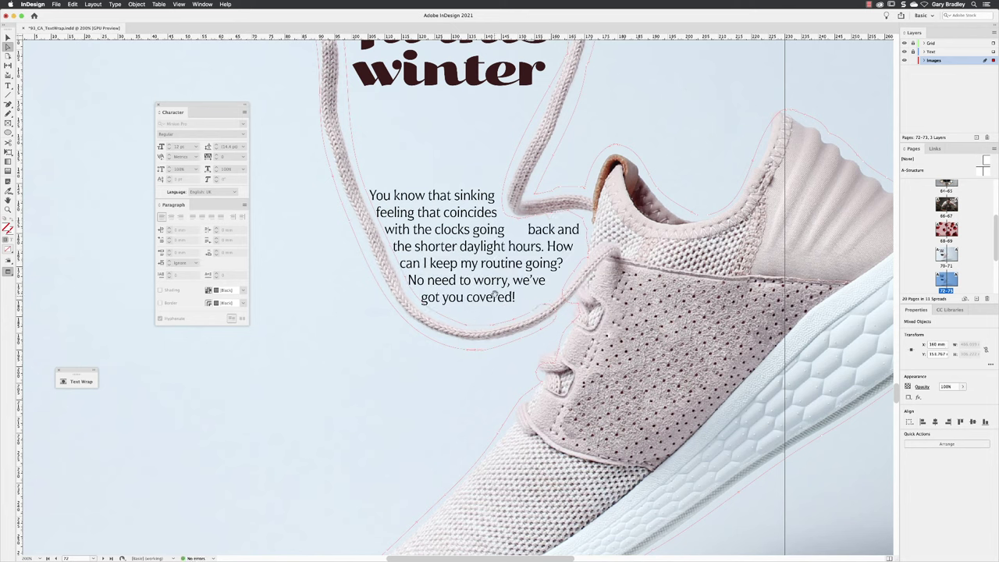
click(507, 215)
drag(518, 221, 563, 215)
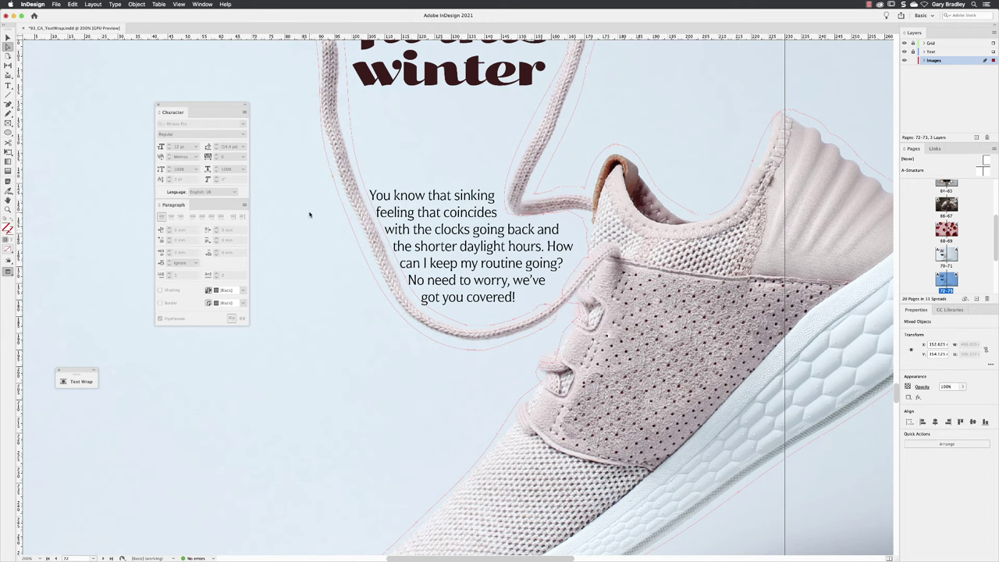
- Deselect all, relock the Images layer, and nudge the body text frame slightly down-right
click(72, 4)
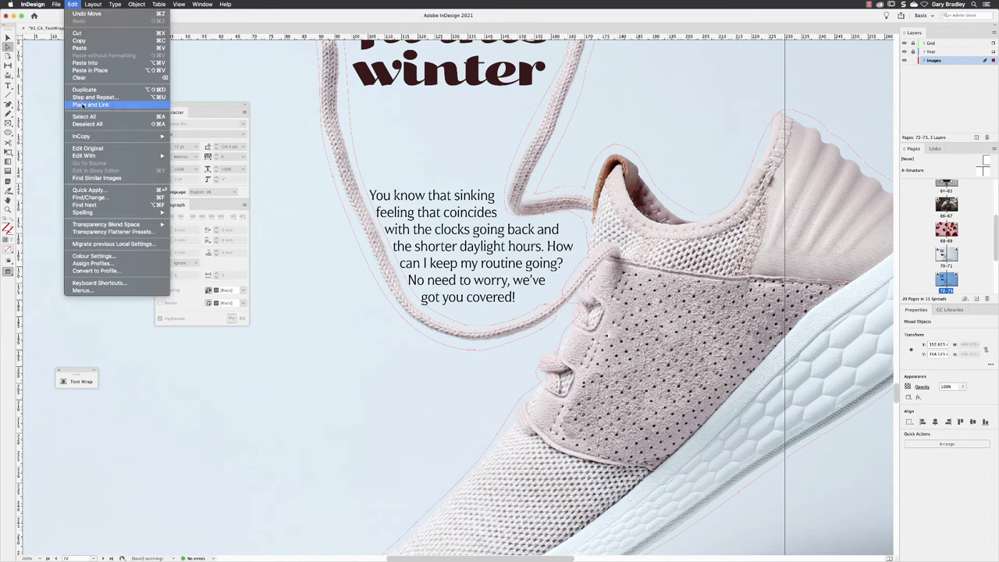
click(87, 124)
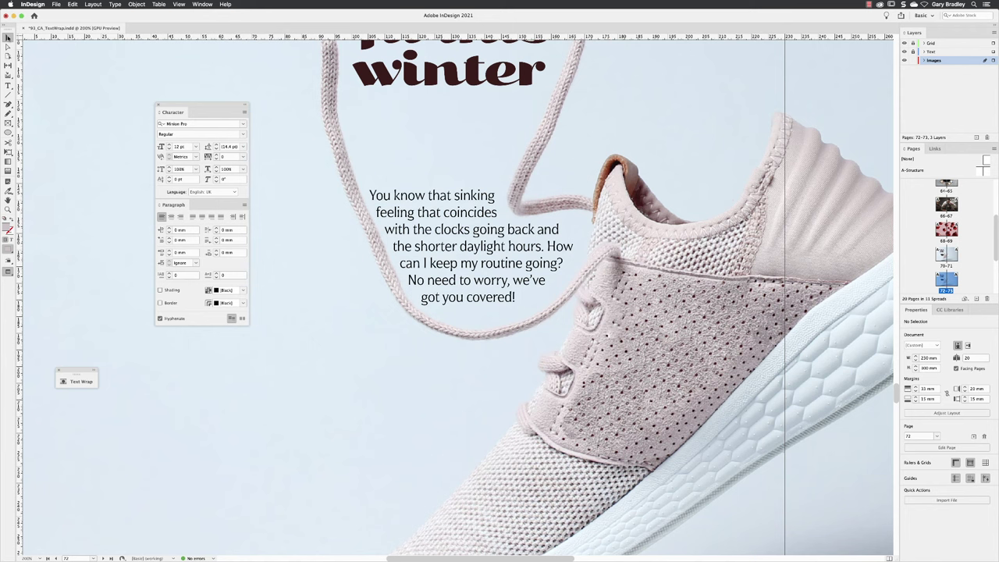
click(913, 60)
drag(478, 265, 474, 270)
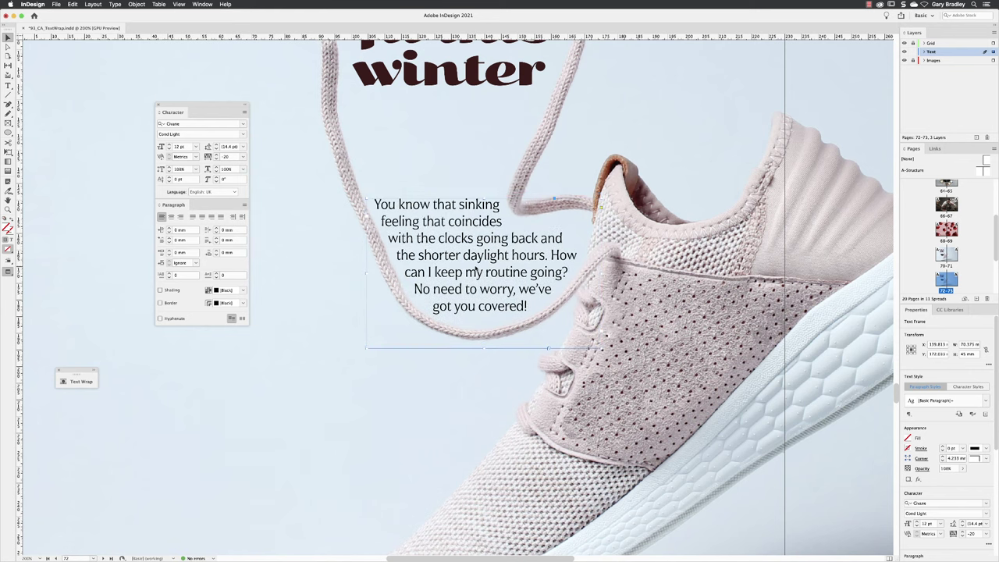